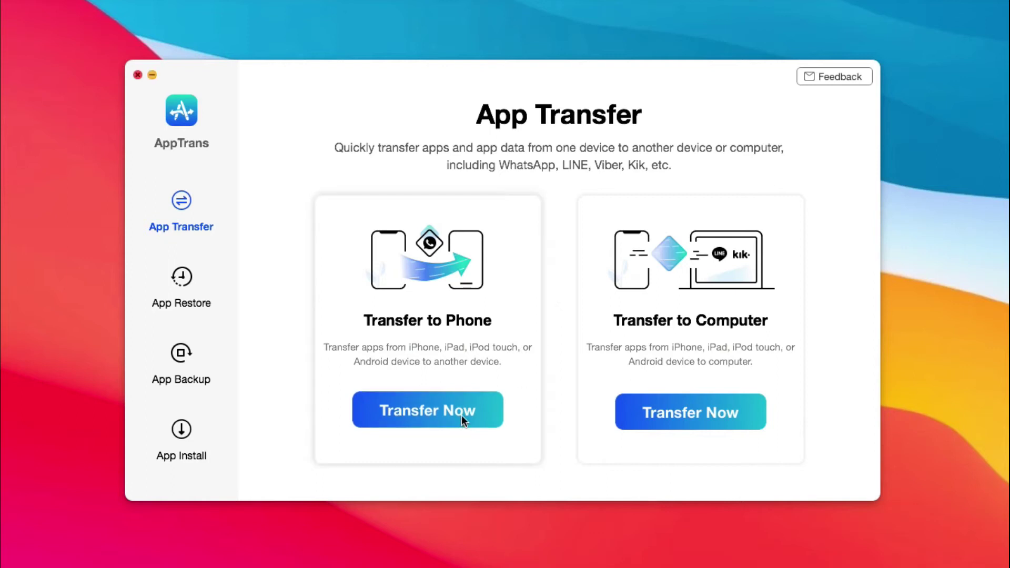
Pair the Galaxy S8+ as source with iPhone (6) as target for an app transfer
{"action": "left_click", "coordinate": [462, 415]}
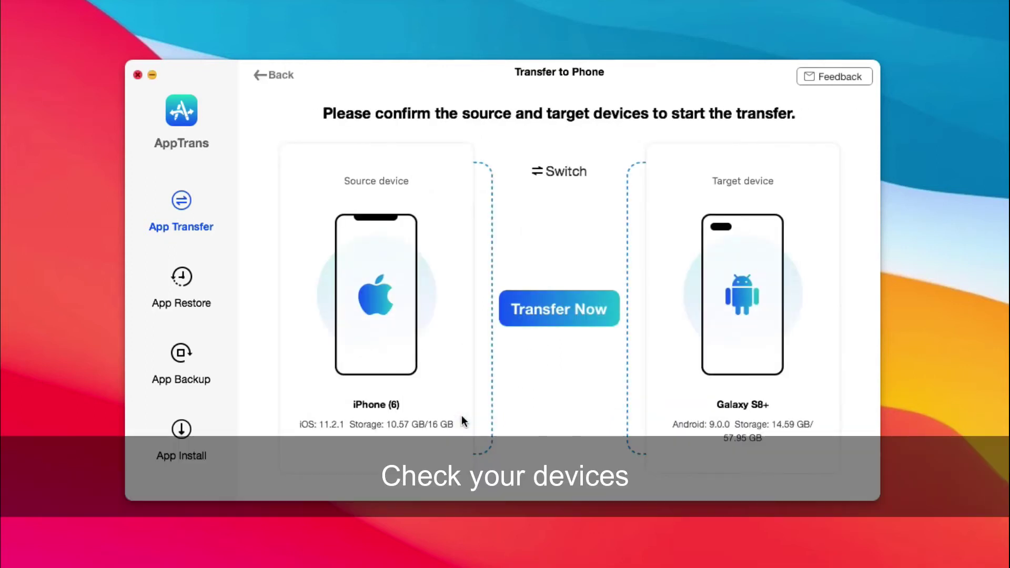
{"action": "left_click", "coordinate": [550, 172]}
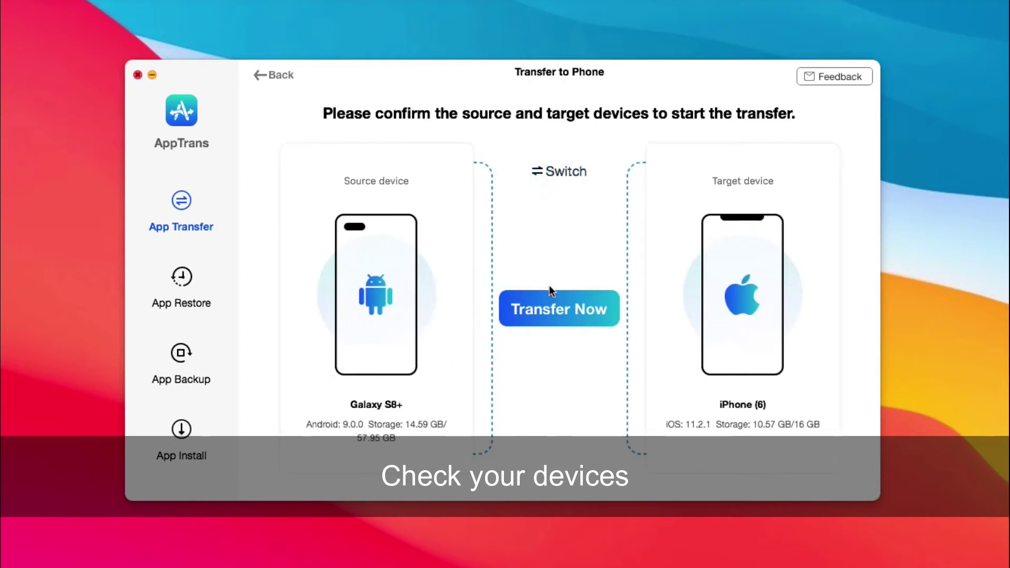
{"action": "left_click", "coordinate": [551, 303]}
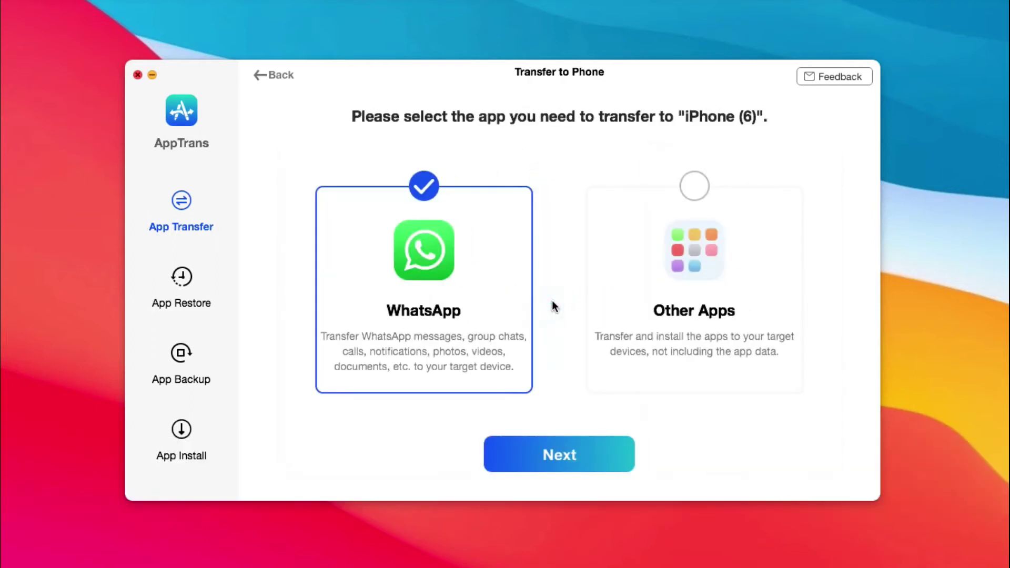
Confirm WhatsApp as the app and continue past the Step 1/4 backup
{"action": "left_click", "coordinate": [570, 457]}
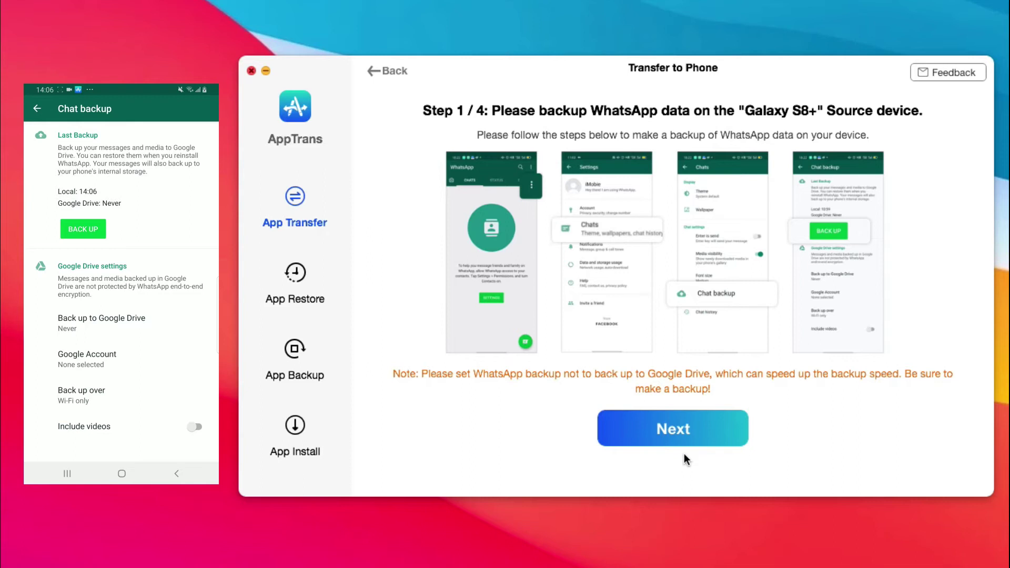
{"action": "left_click", "coordinate": [694, 429]}
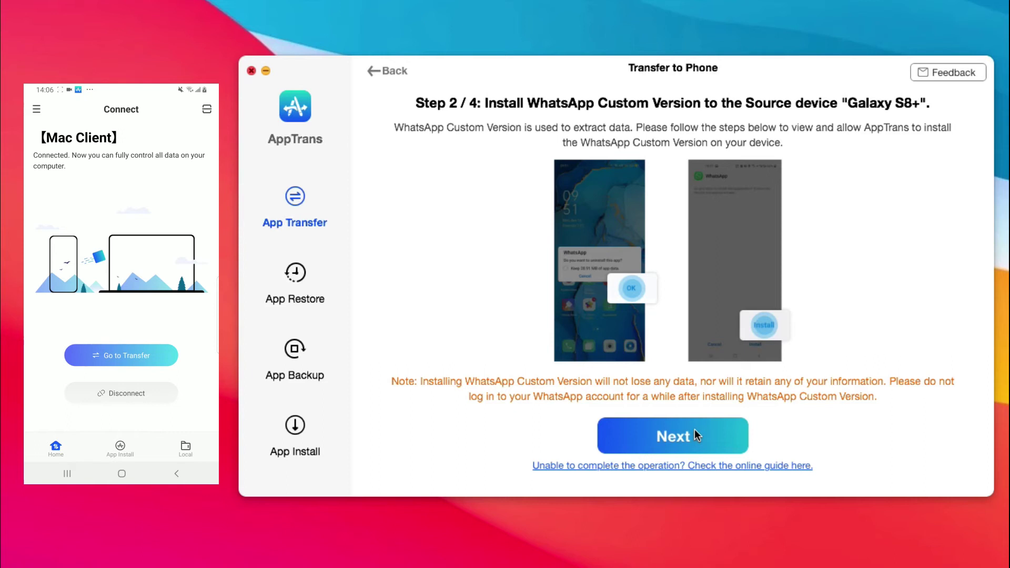
Continue past Step 2/4 once WhatsApp Custom Version is installed
{"action": "left_click", "coordinate": [694, 436]}
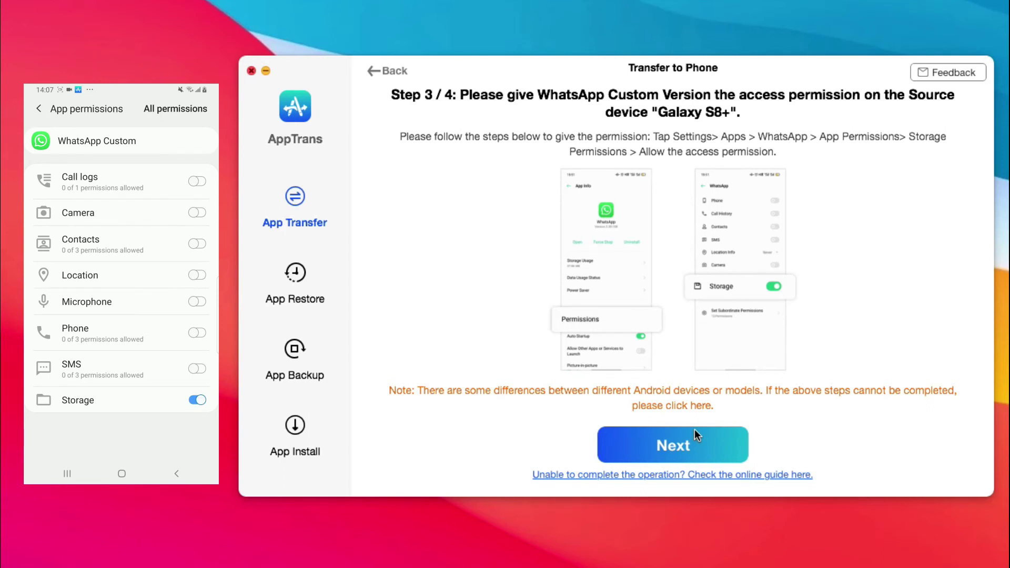
Continue past Step 3/4 once storage permission is granted
{"action": "left_click", "coordinate": [696, 444]}
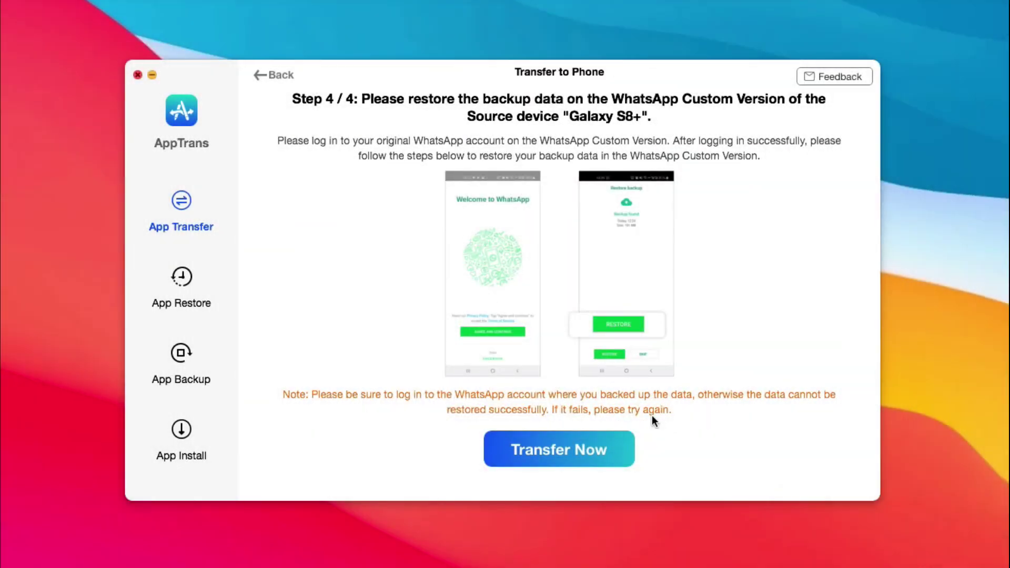
Start the WhatsApp transfer to the iPhone from Step 4/4
{"action": "left_click", "coordinate": [619, 444]}
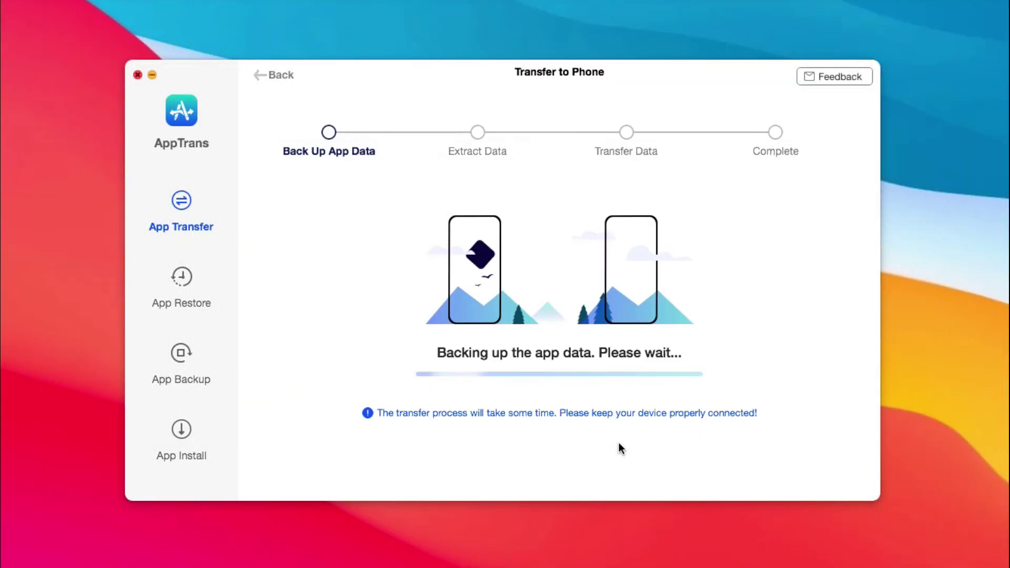